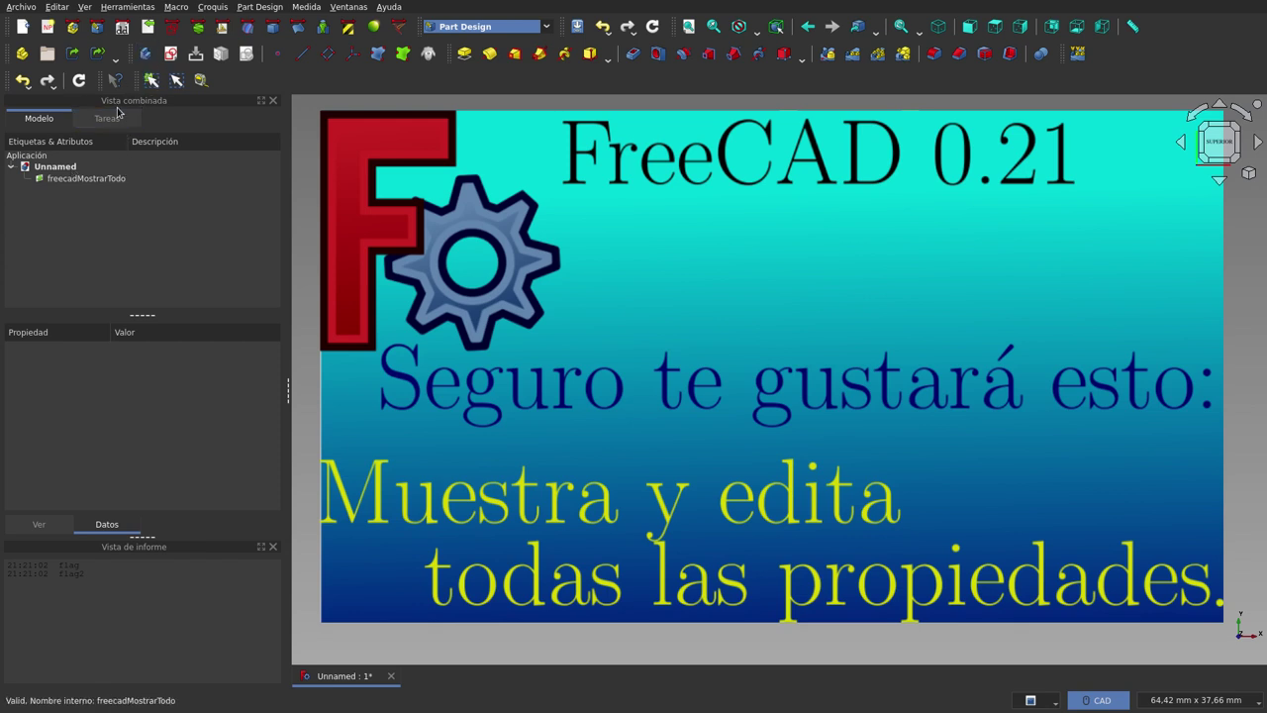
- Create a new Part Design body and rename its Label from Cuerpo to Placa
{"action": "left_click", "coordinate": [144, 55]}
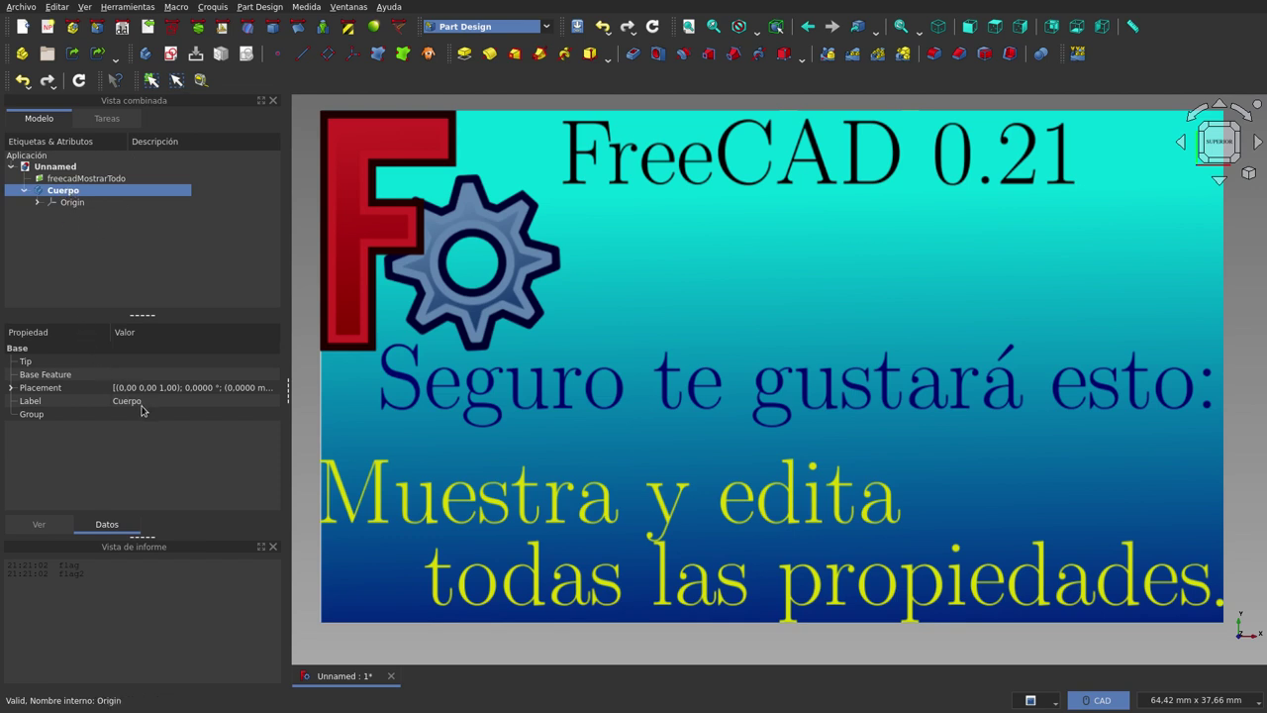
{"action": "mouse_move", "coordinate": [144, 400]}
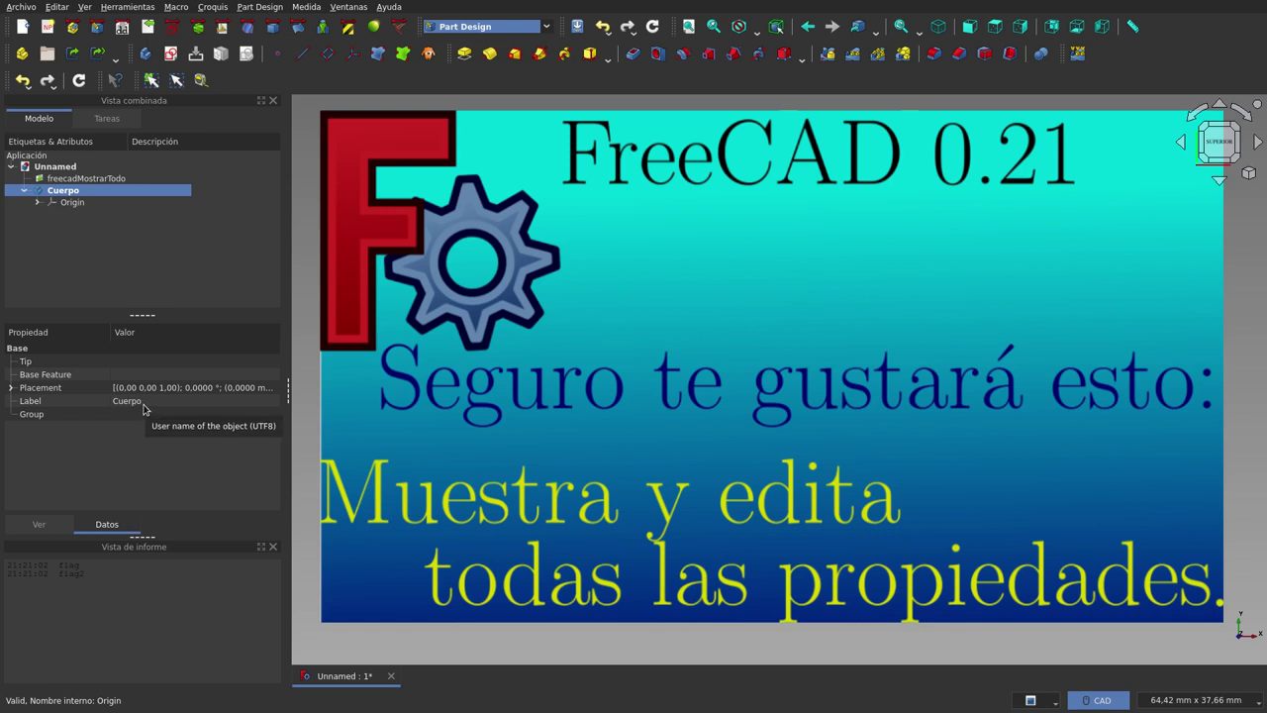
{"action": "left_click", "coordinate": [144, 406]}
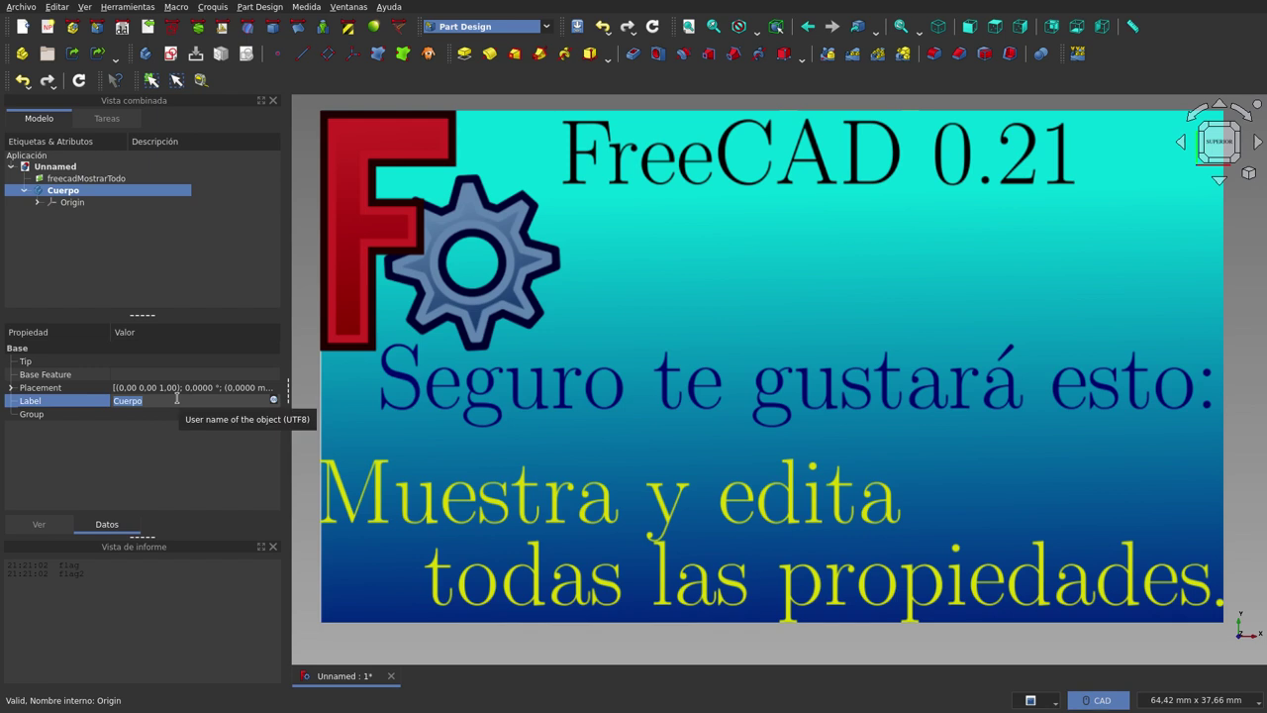
{"action": "type", "text": "Placa"}
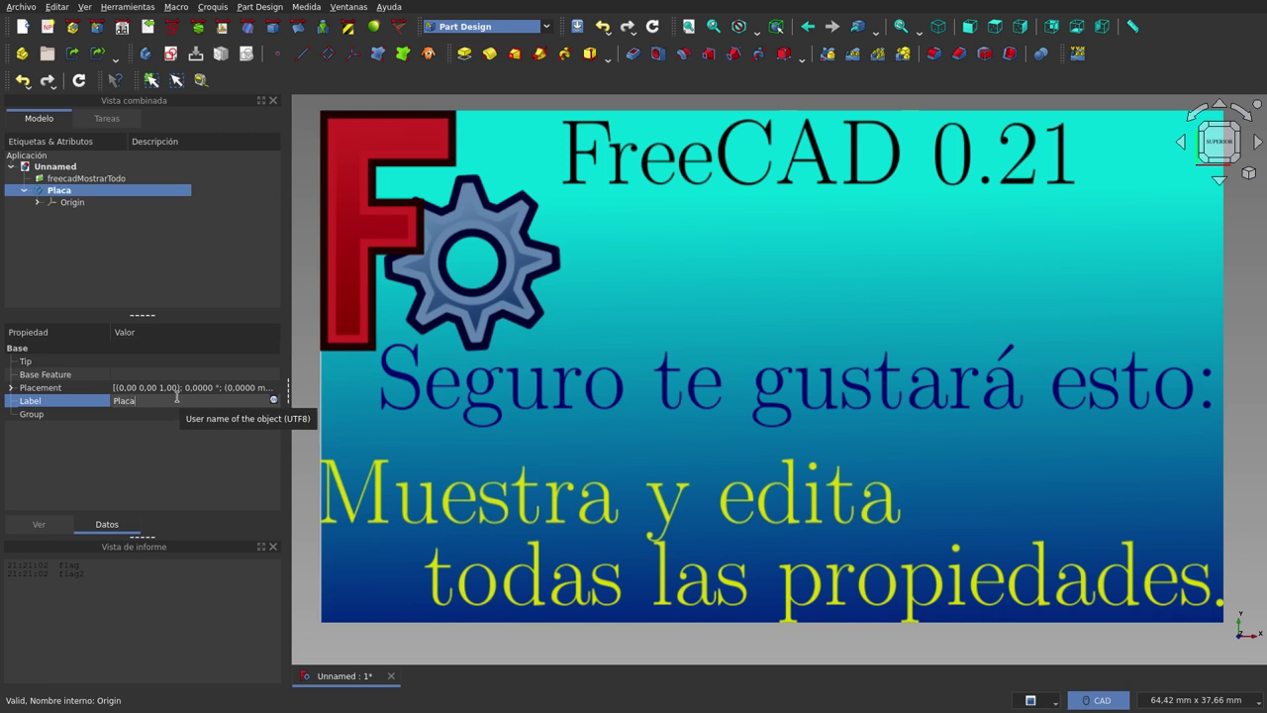
{"action": "left_click", "coordinate": [181, 480]}
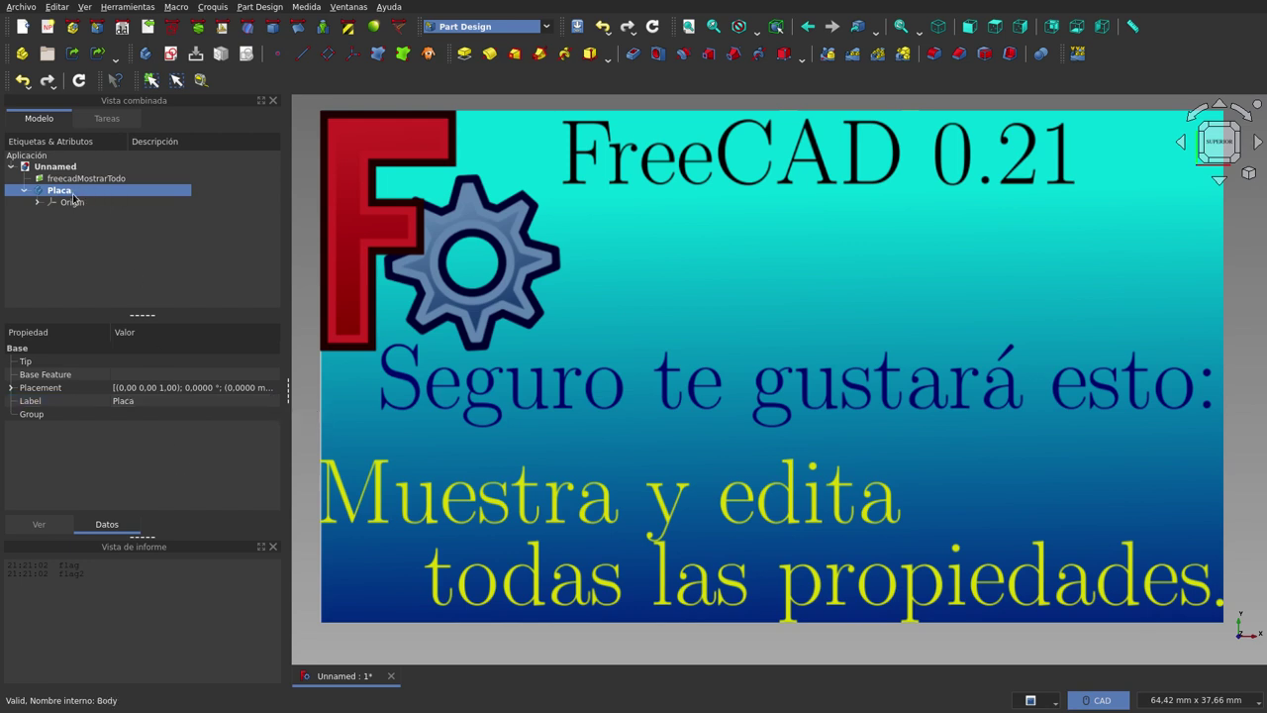
- Collapse the Placa body in the tree view so its Origin is hidden
{"action": "left_click", "coordinate": [25, 191]}
- Enable Mostrar todo in the property panel to reveal Shape, Label2, Visibility and Origin
{"action": "right_click", "coordinate": [34, 351]}
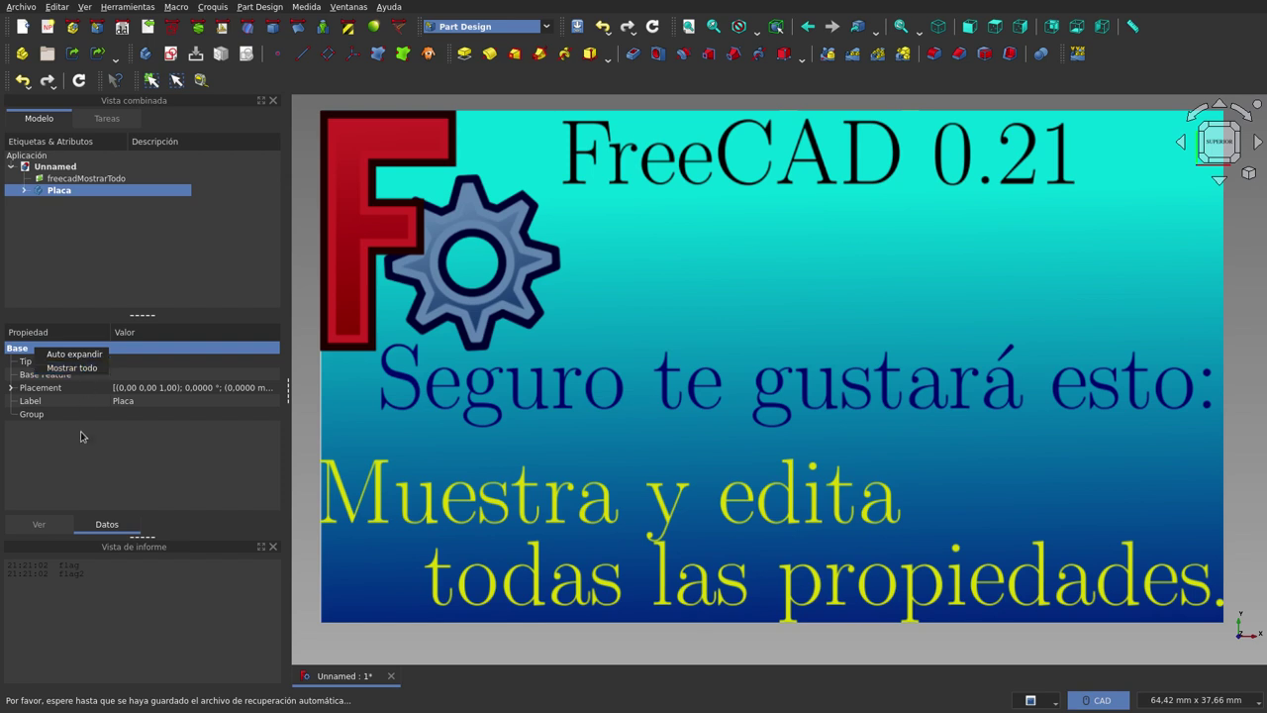
{"action": "left_click", "coordinate": [94, 479]}
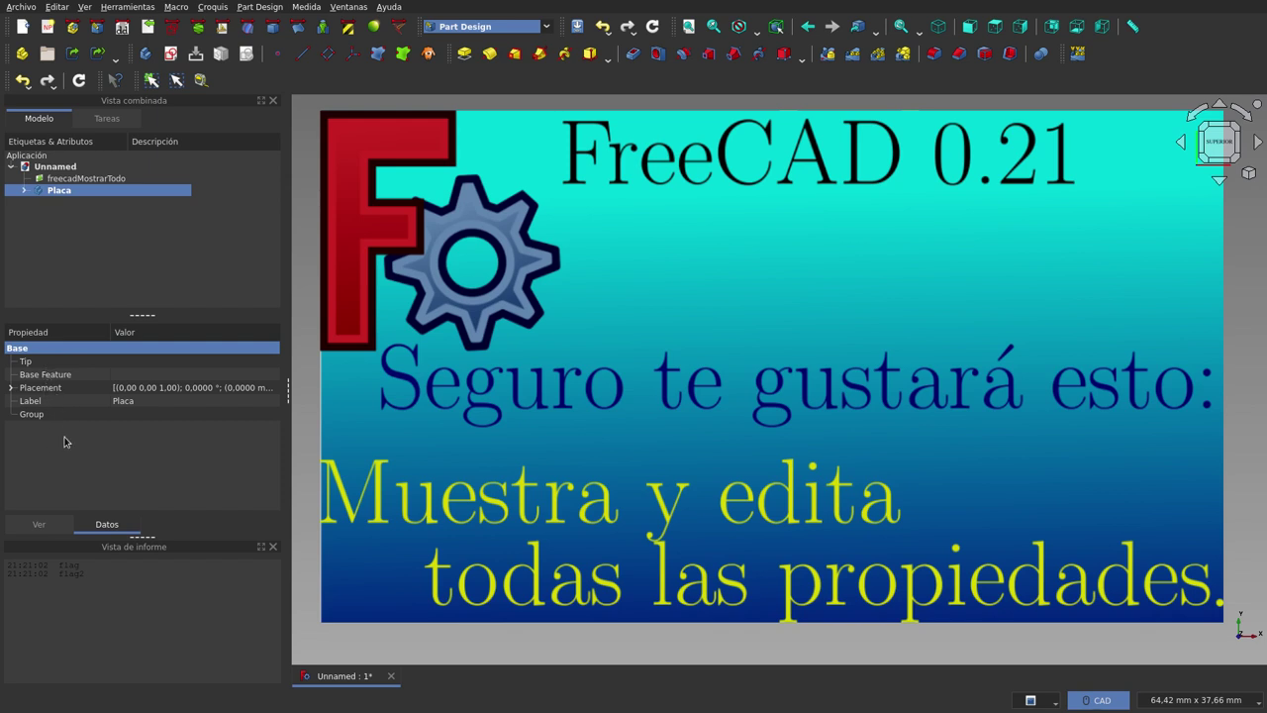
{"action": "right_click", "coordinate": [41, 353]}
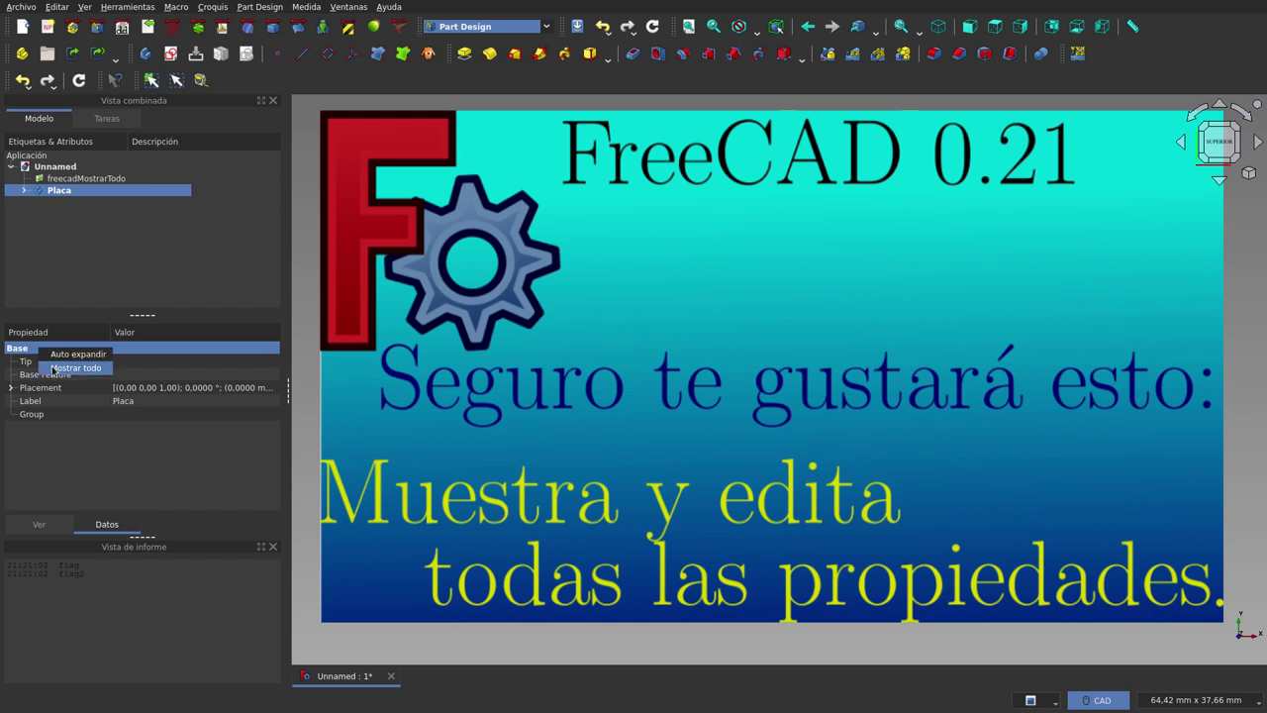
{"action": "left_click", "coordinate": [54, 368]}
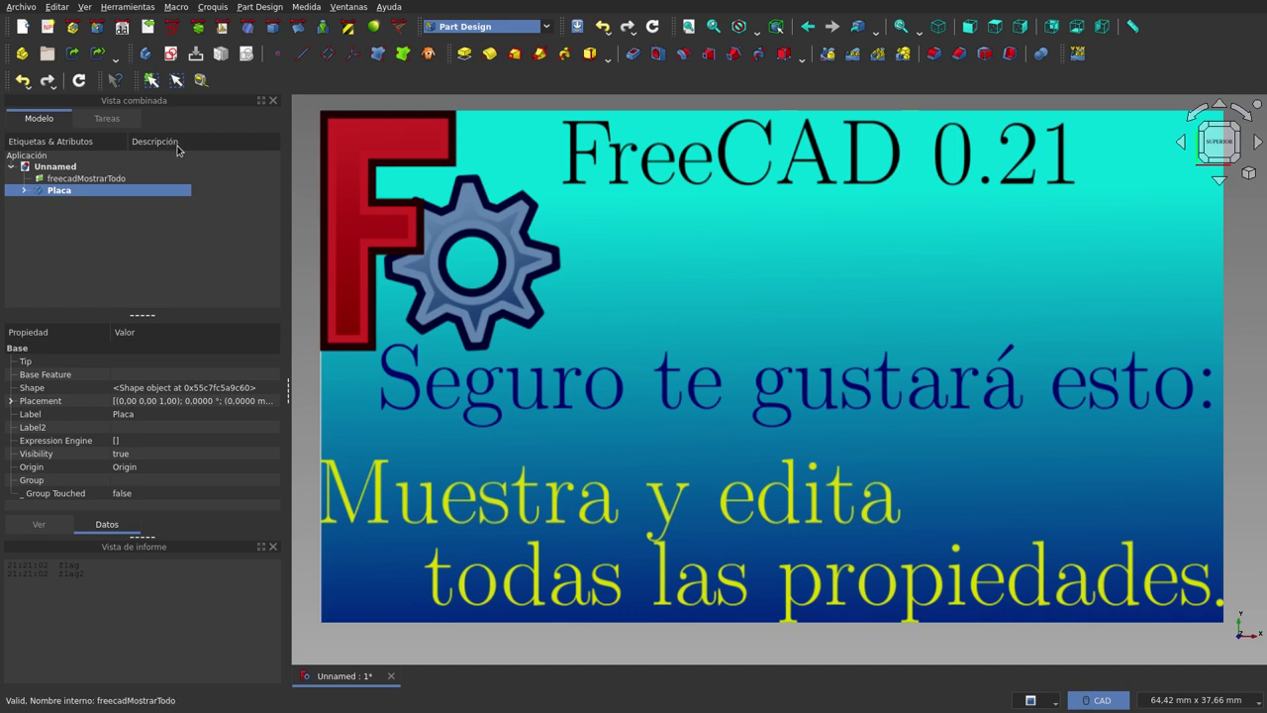
- Enter 'Piso de la casa.' as the Label2 description, keeping the body name Placa
{"action": "left_click", "coordinate": [190, 427]}
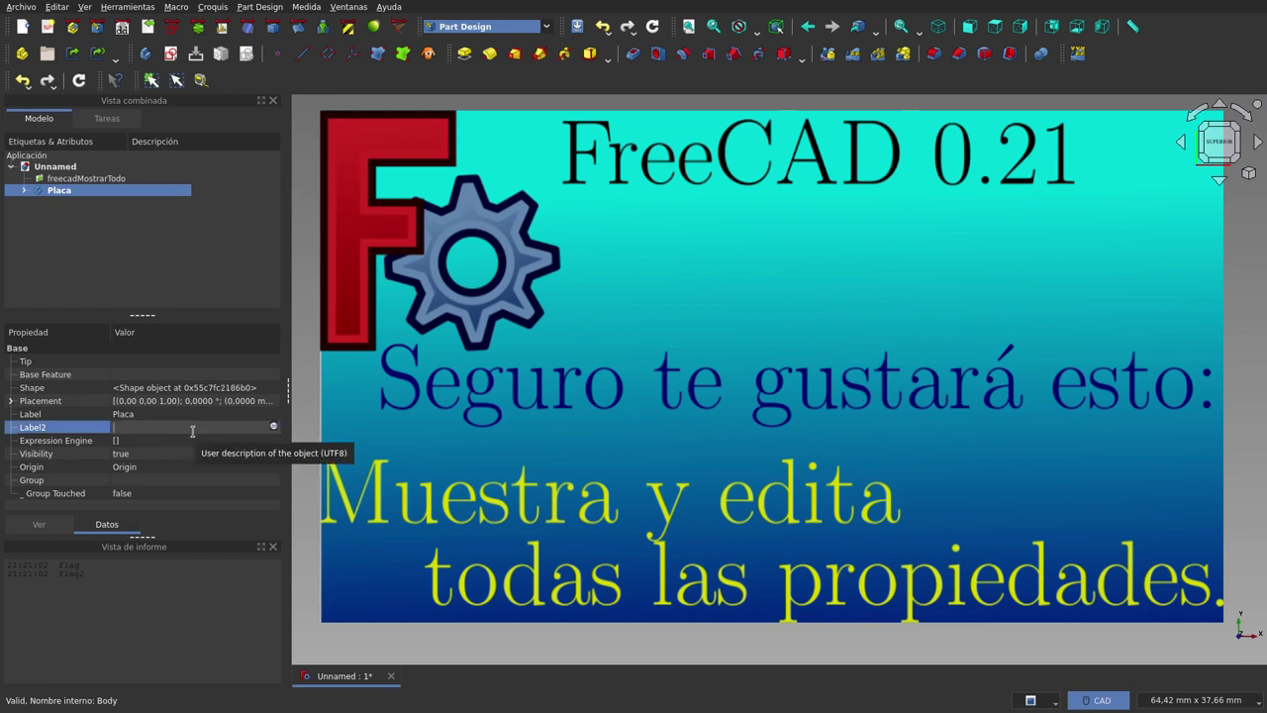
{"action": "type", "text": "P"}
{"action": "type", "text": "iso de la"}
{"action": "type", "text": " casa"}
{"action": "type", "text": "."}
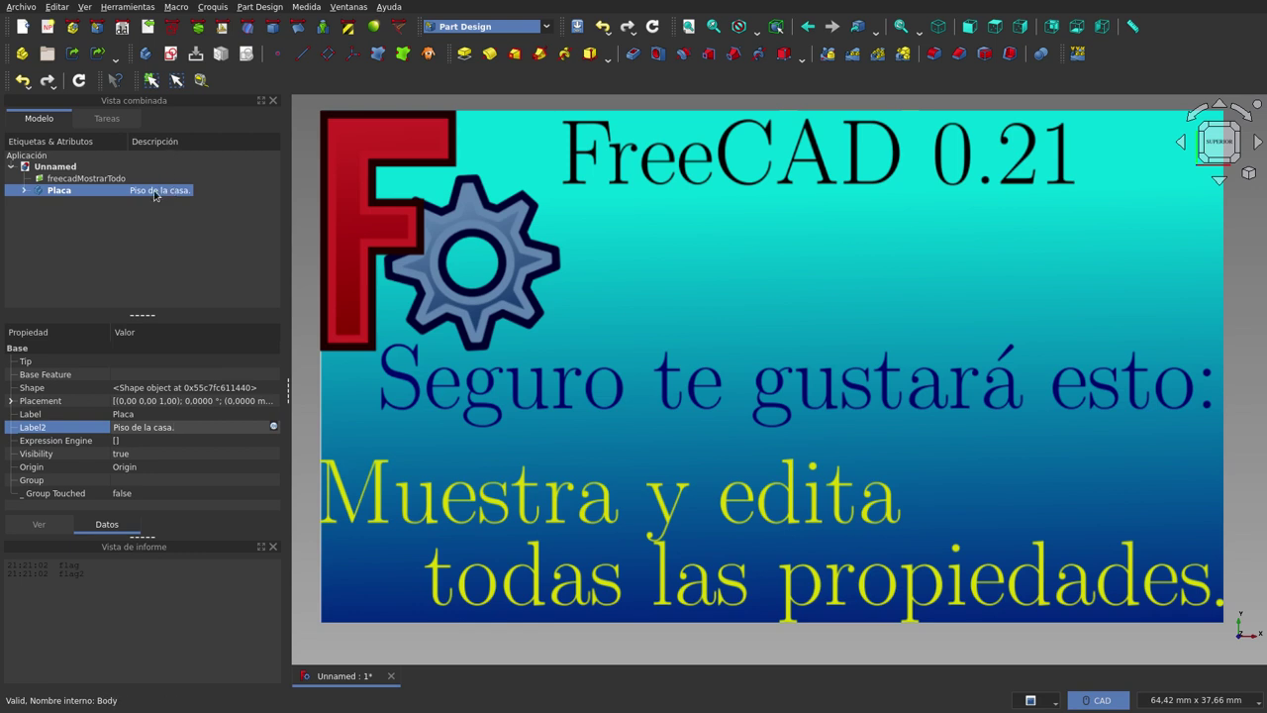
{"action": "key", "text": "F2"}
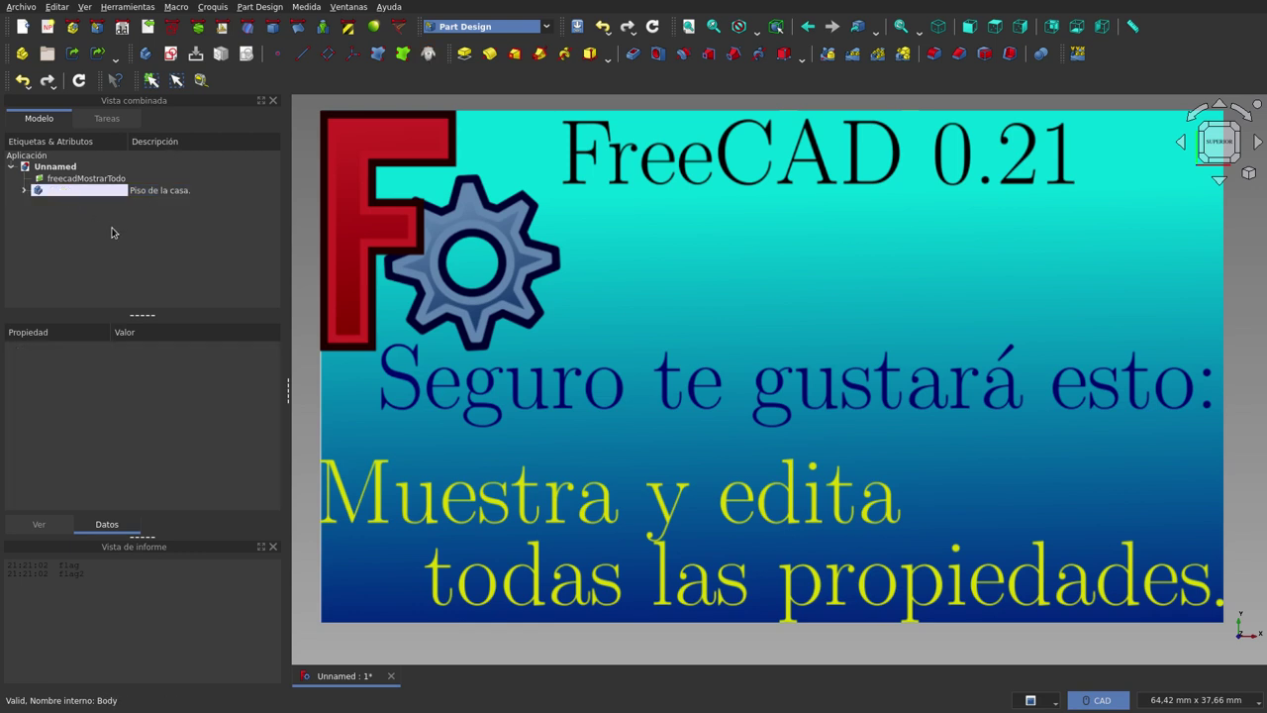
{"action": "key", "text": "Escape"}
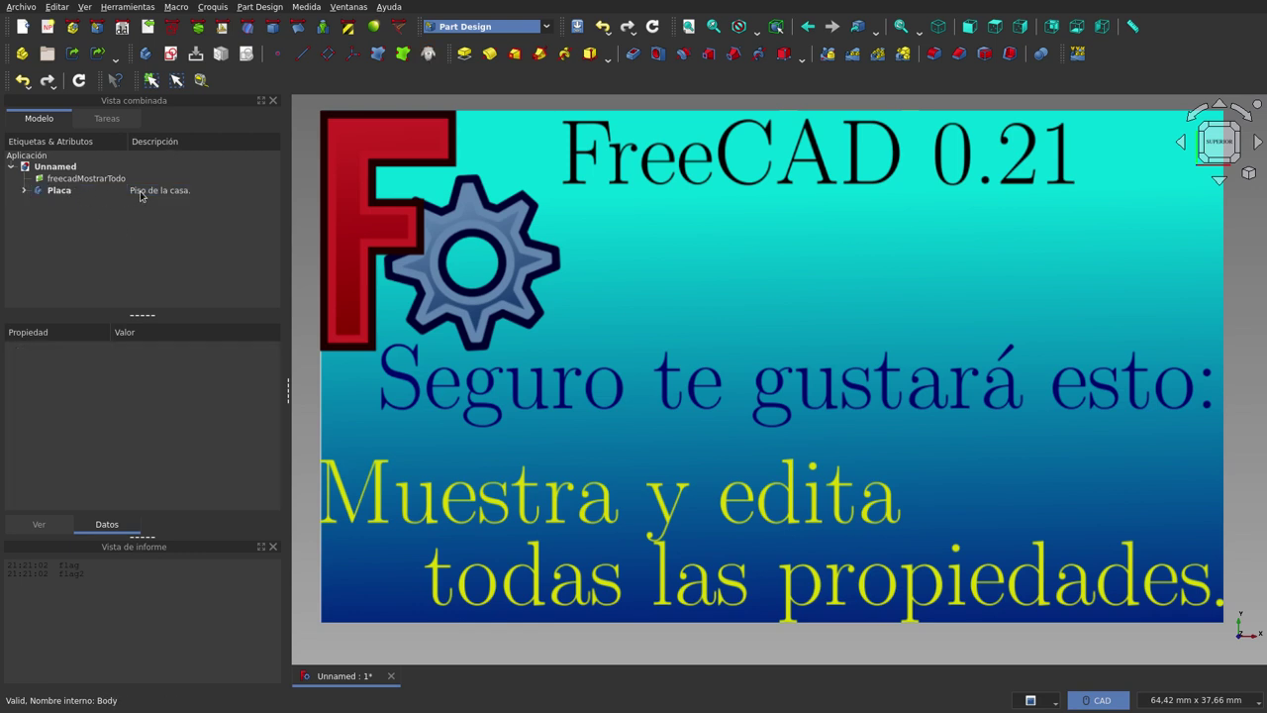
{"action": "left_click", "coordinate": [65, 199]}
{"action": "key", "text": "Return"}
{"action": "key", "text": "F2"}
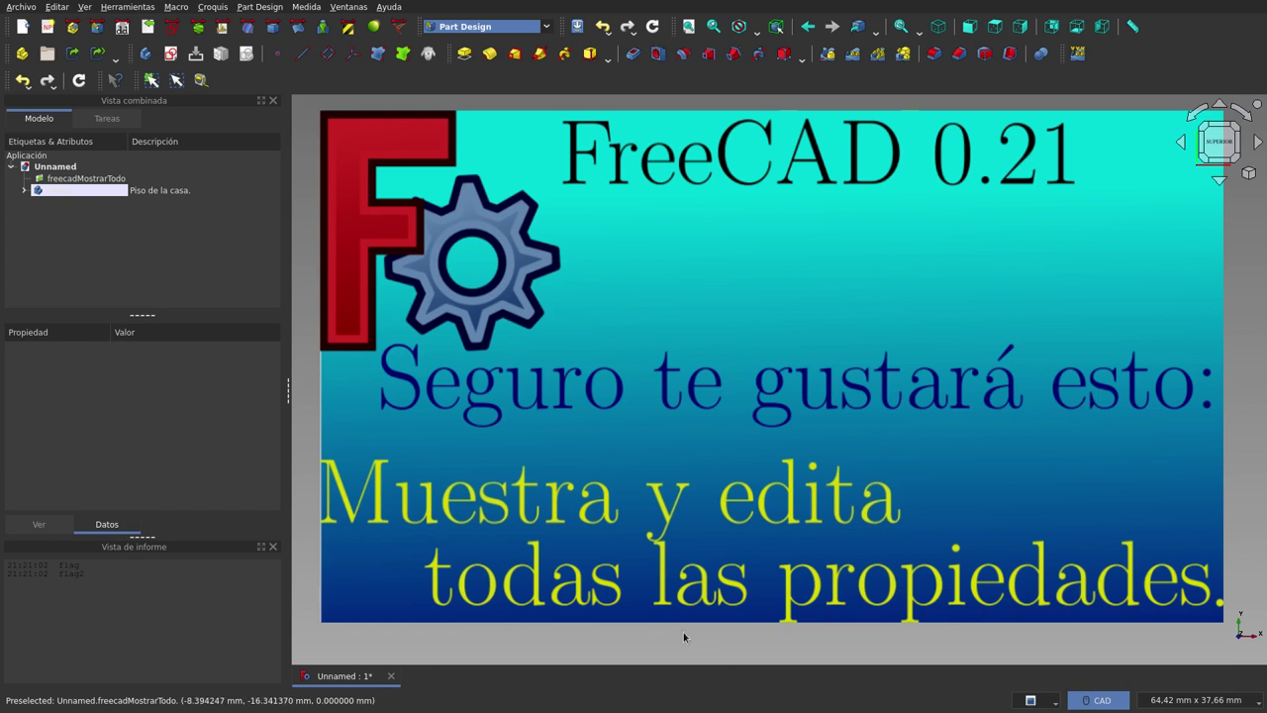
- Uncheck Mostrar todo so Placa lists only Tip, Base Feature, Placement, Label and Group
{"action": "left_click", "coordinate": [74, 208]}
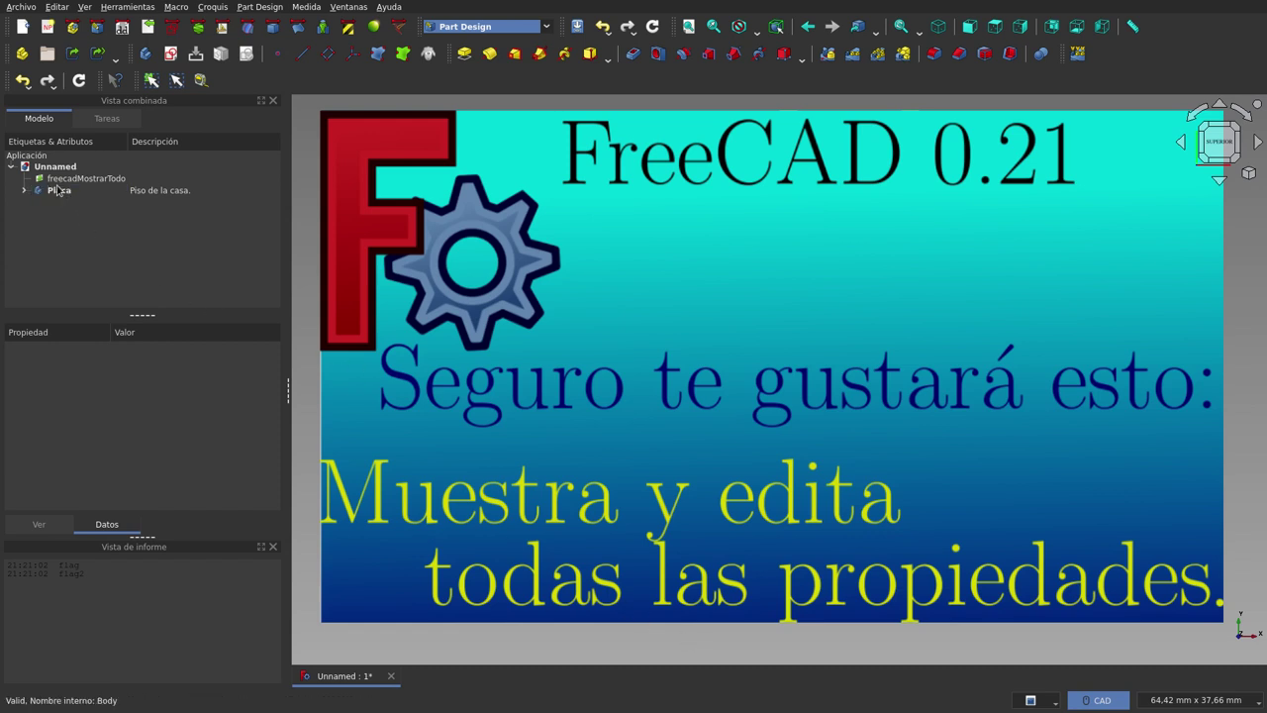
{"action": "left_click", "coordinate": [57, 191]}
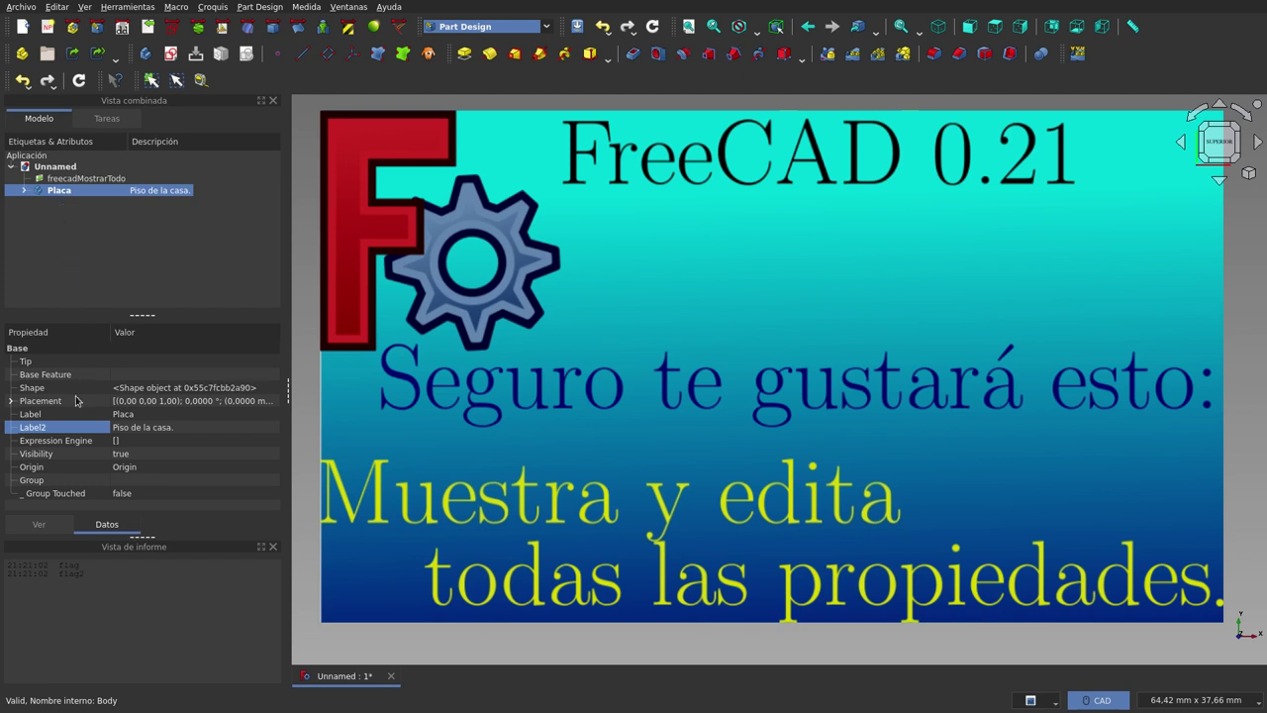
{"action": "right_click", "coordinate": [49, 348]}
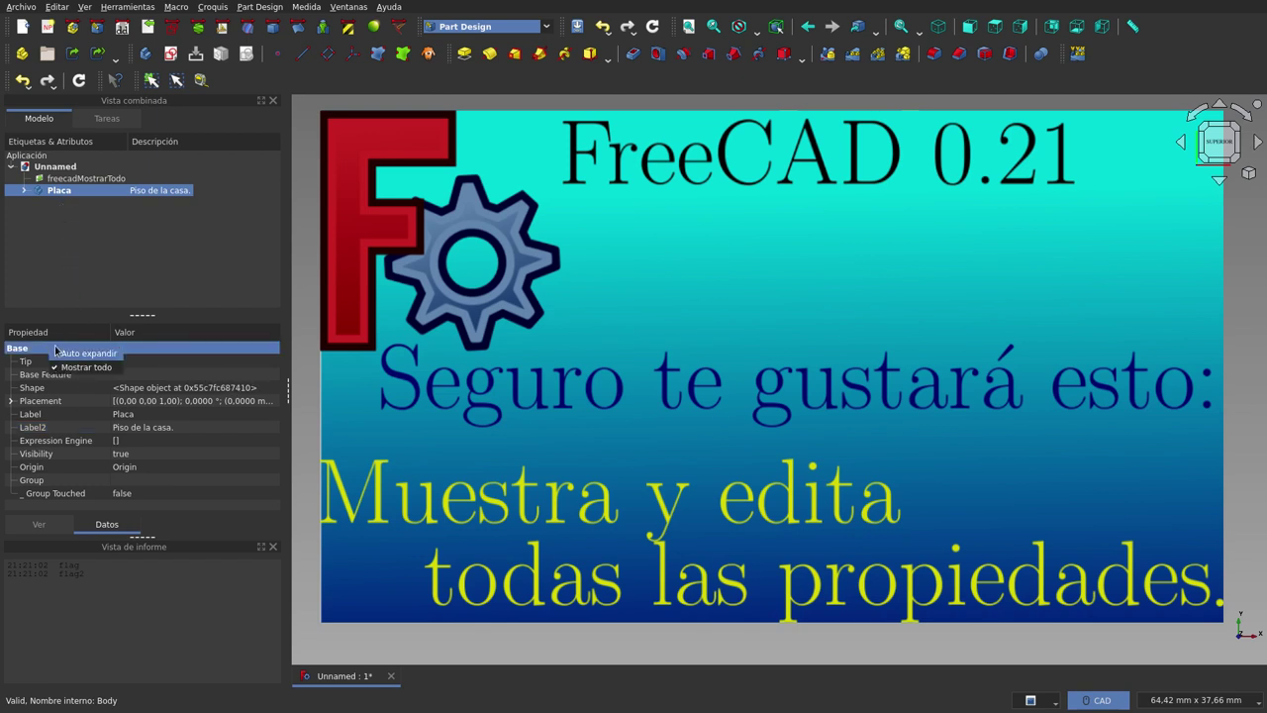
{"action": "left_click", "coordinate": [69, 369]}
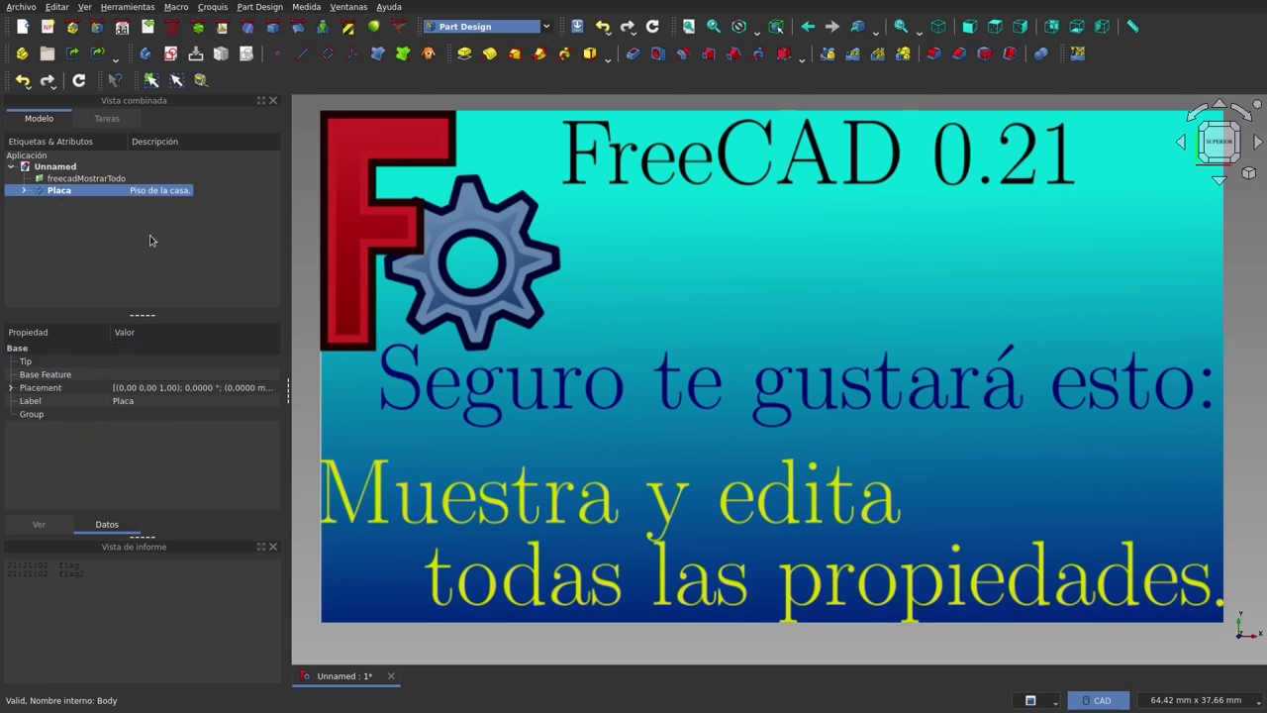